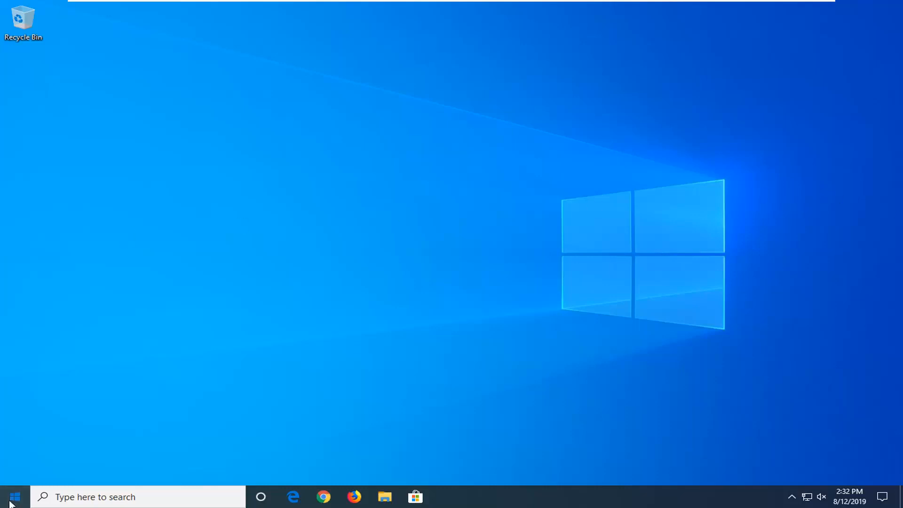
Find and open the Indexing Options control panel, placing its window near the middle of the desktop
{"action": "left_click", "coordinate": [15, 501]}
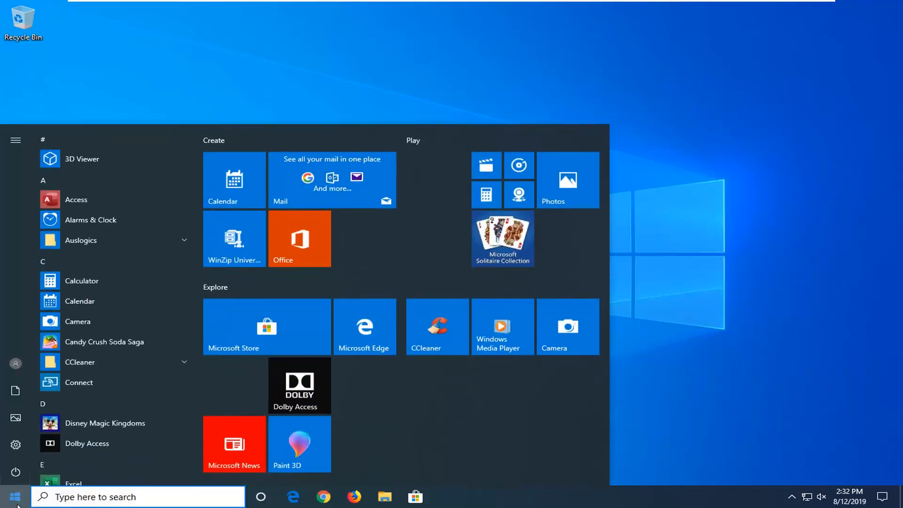
{"action": "type", "text": "index"}
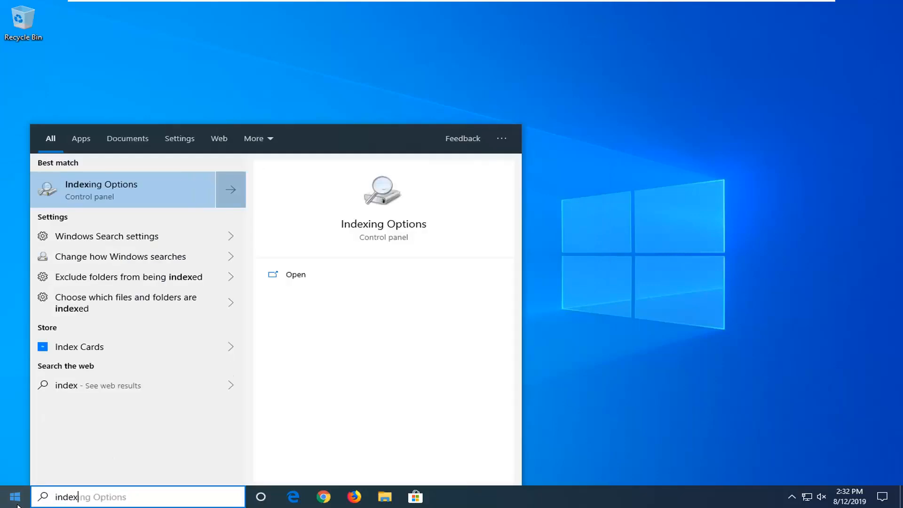
{"action": "left_click", "coordinate": [100, 193]}
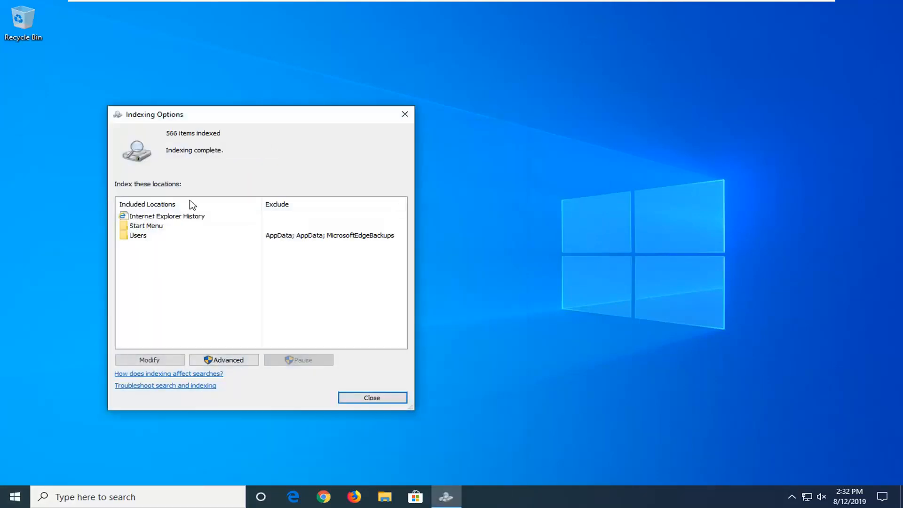
{"action": "left_click_drag", "start_coordinate": [247, 122], "coordinate": [399, 97]}
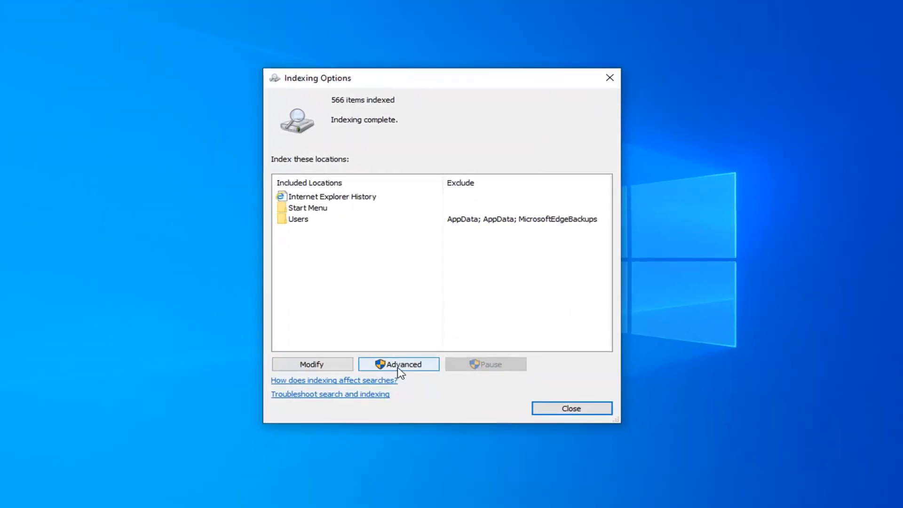
Delete and rebuild the search index from the advanced indexing options, and close Indexing Options
{"action": "left_click", "coordinate": [389, 371]}
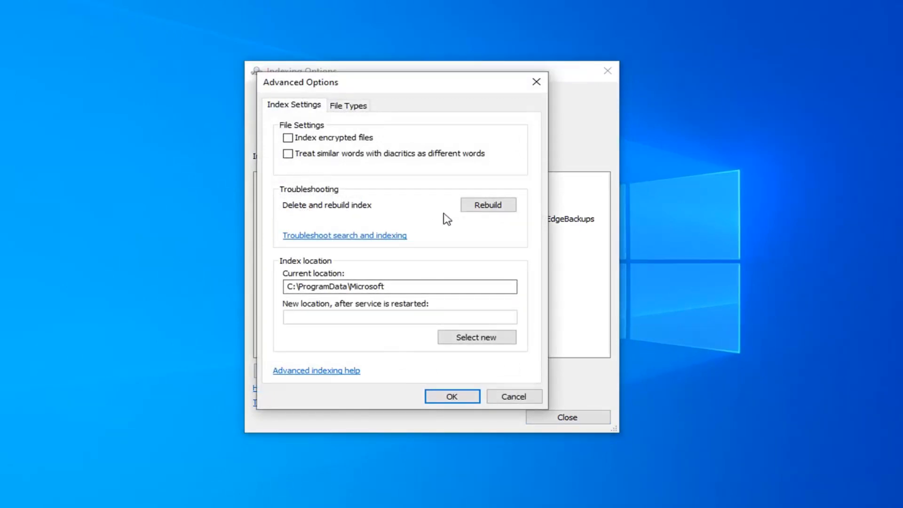
{"action": "left_click", "coordinate": [487, 211]}
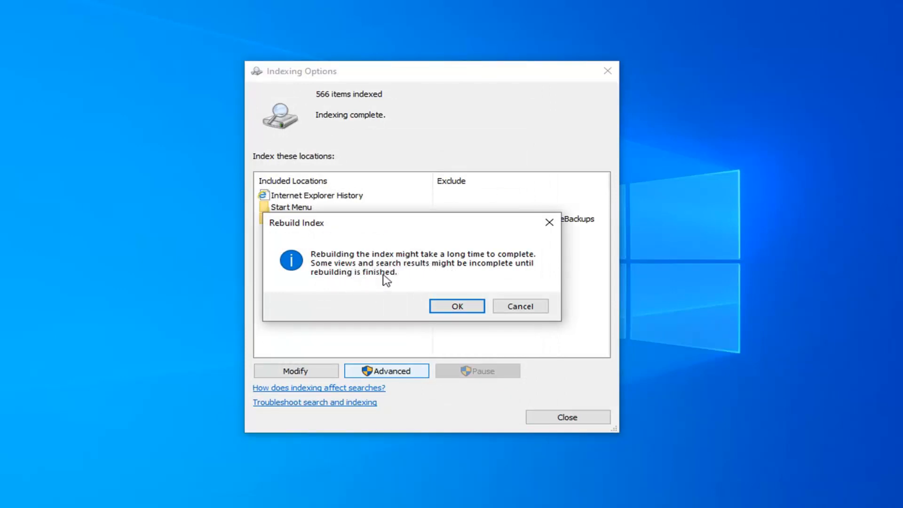
{"action": "left_click", "coordinate": [458, 306]}
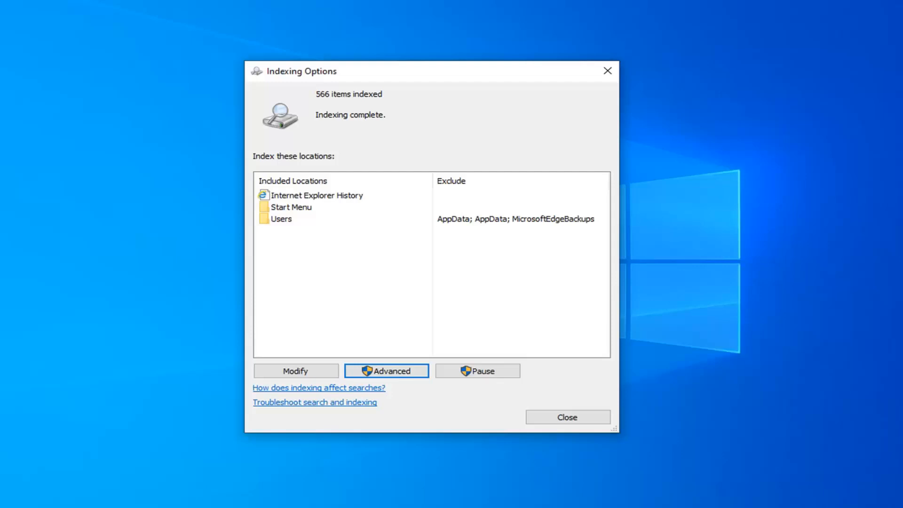
{"action": "left_click", "coordinate": [609, 80]}
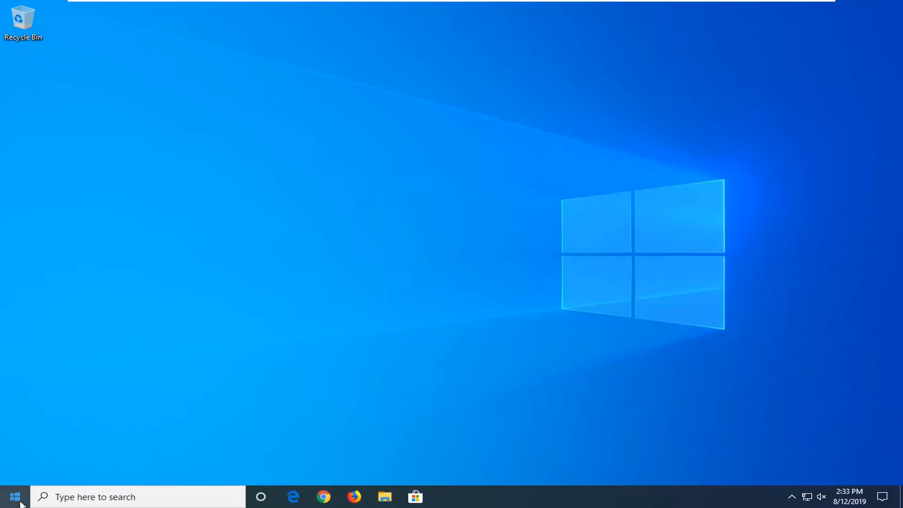
Search for regedit, run Registry Editor as administrator and approve the User Account Control request
{"action": "left_click", "coordinate": [5, 499]}
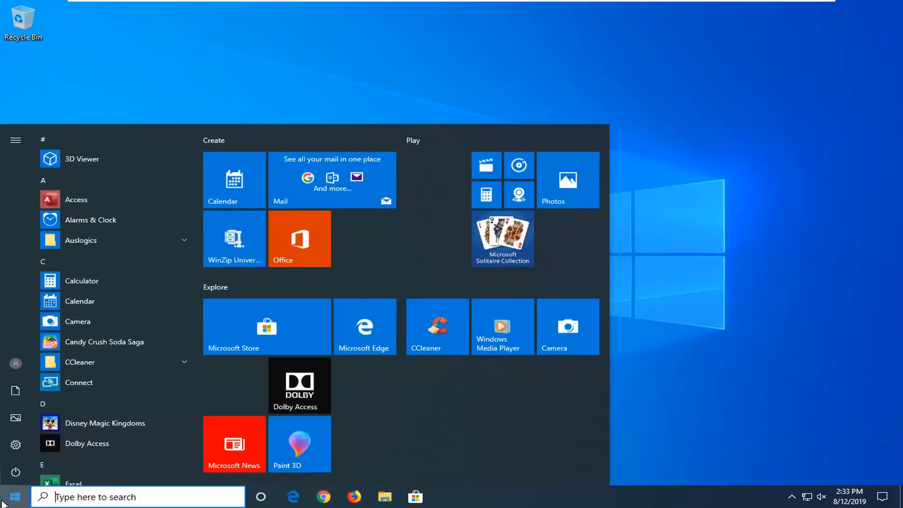
{"action": "type", "text": "regedit"}
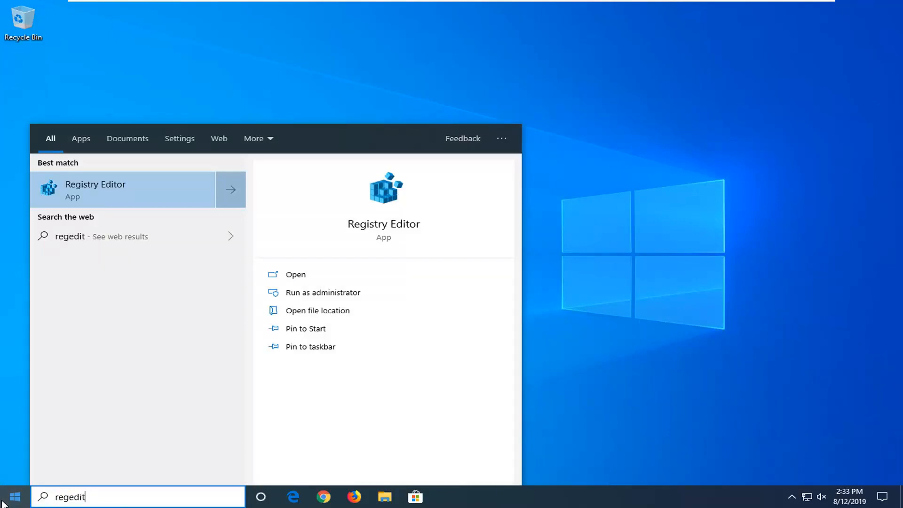
{"action": "right_click", "coordinate": [89, 196]}
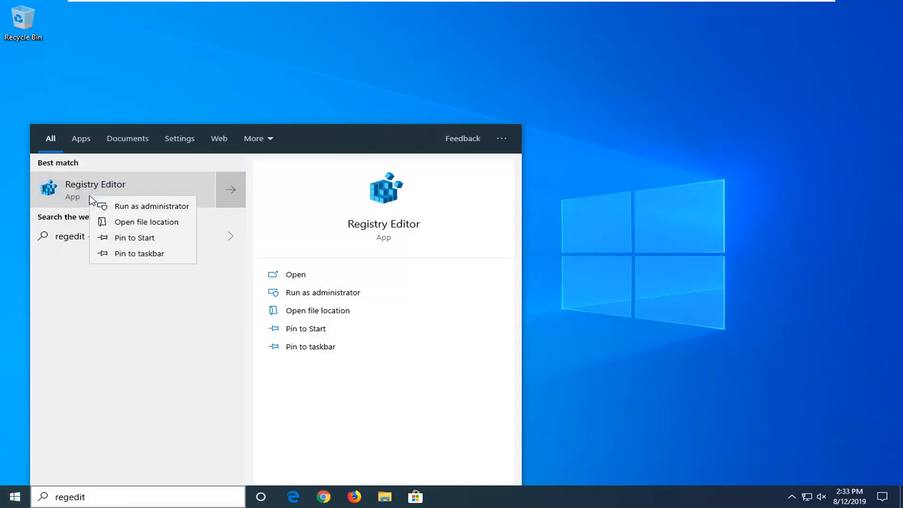
{"action": "left_click", "coordinate": [120, 207]}
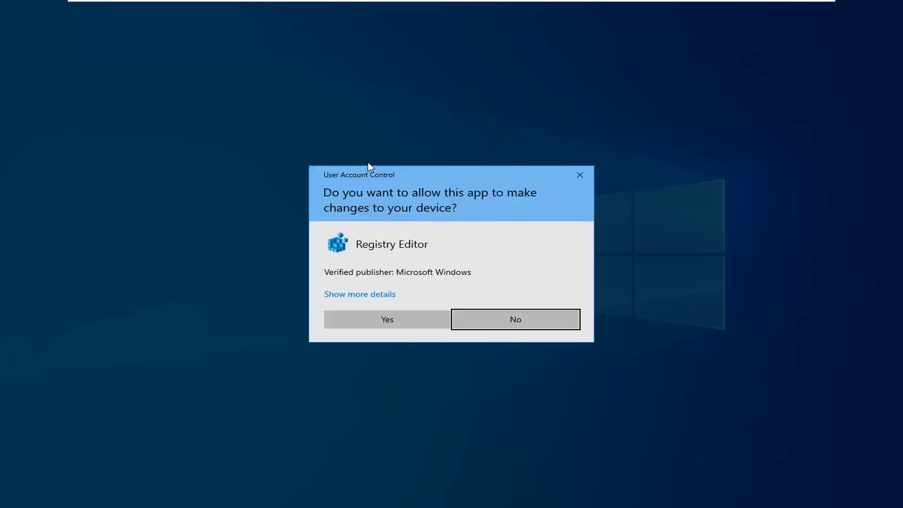
{"action": "left_click", "coordinate": [375, 322]}
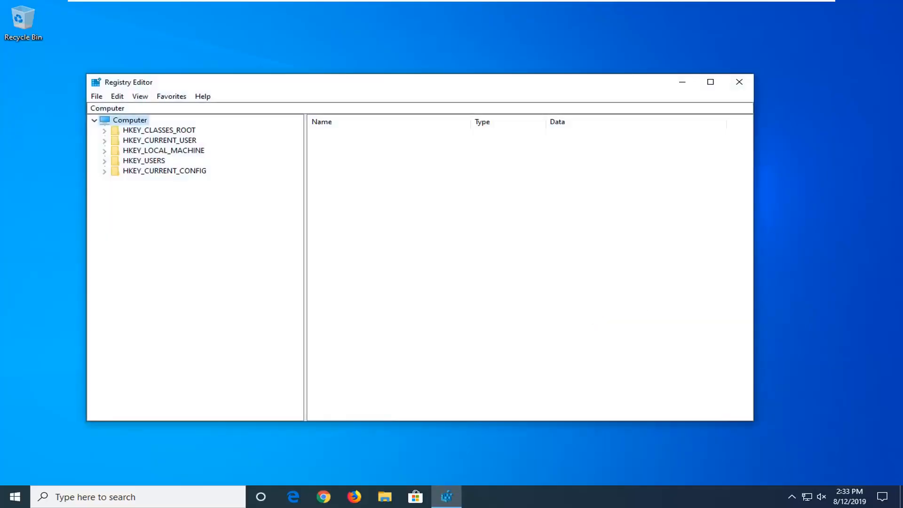
{"action": "left_click_drag", "start_coordinate": [304, 89], "coordinate": [328, 86]}
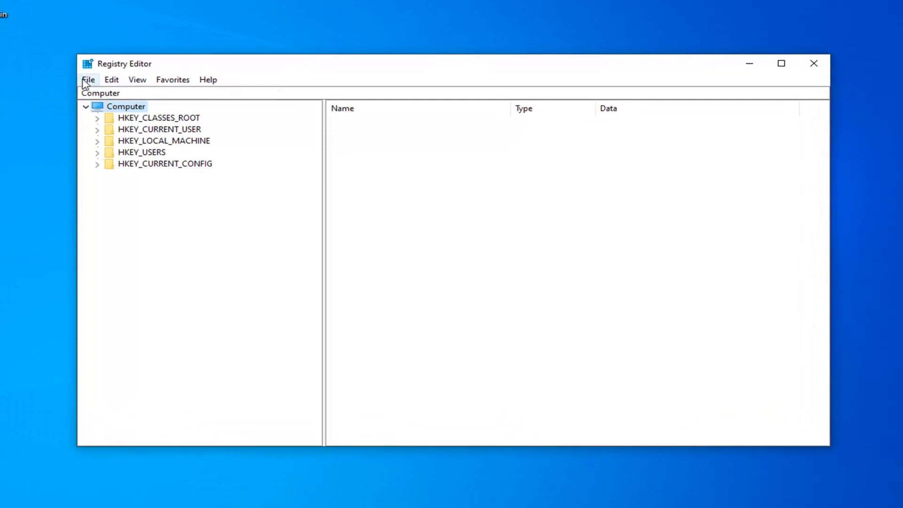
View the dialogs for exporting and importing a registry file, cancelling each without choosing a file
{"action": "left_click", "coordinate": [85, 81]}
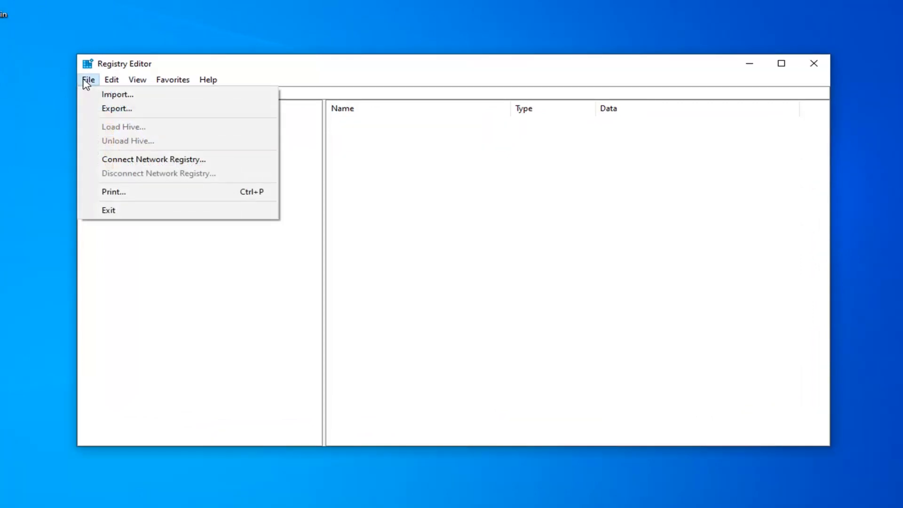
{"action": "left_click", "coordinate": [110, 110]}
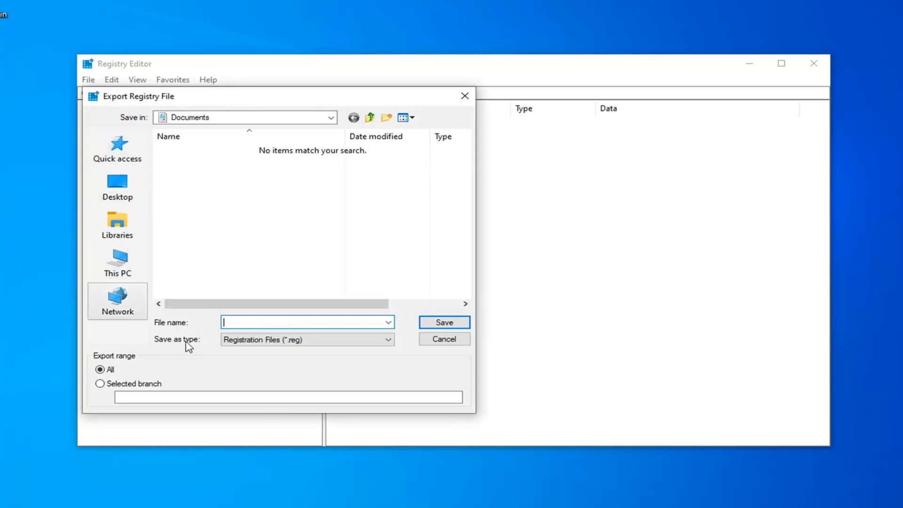
{"action": "left_click", "coordinate": [440, 342]}
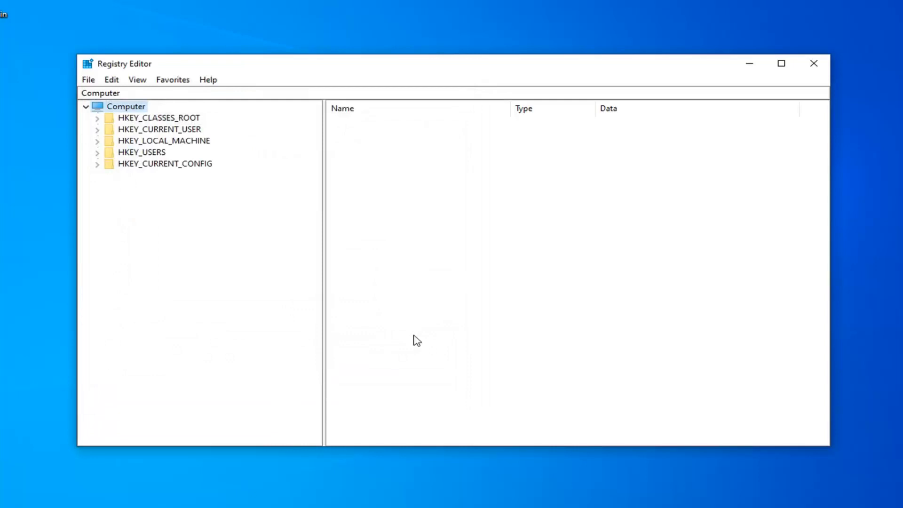
{"action": "left_click", "coordinate": [86, 79]}
{"action": "left_click", "coordinate": [115, 95]}
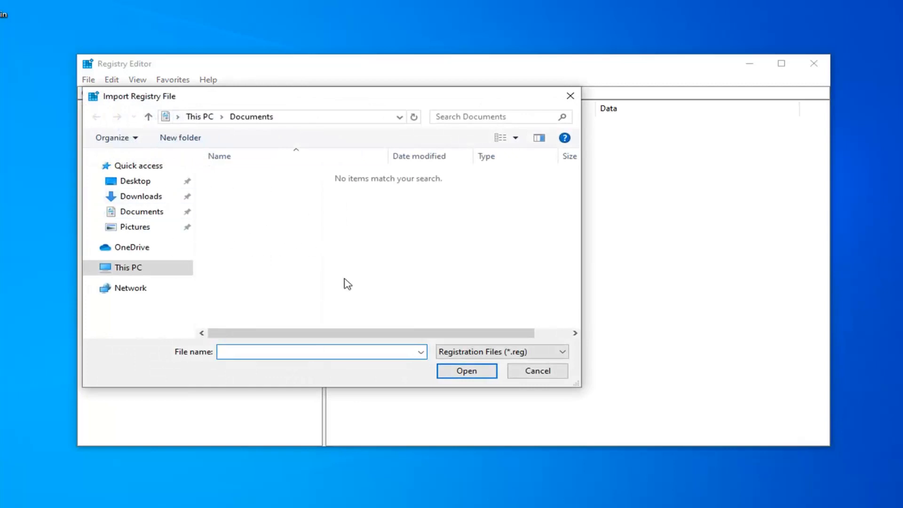
{"action": "left_click", "coordinate": [535, 371]}
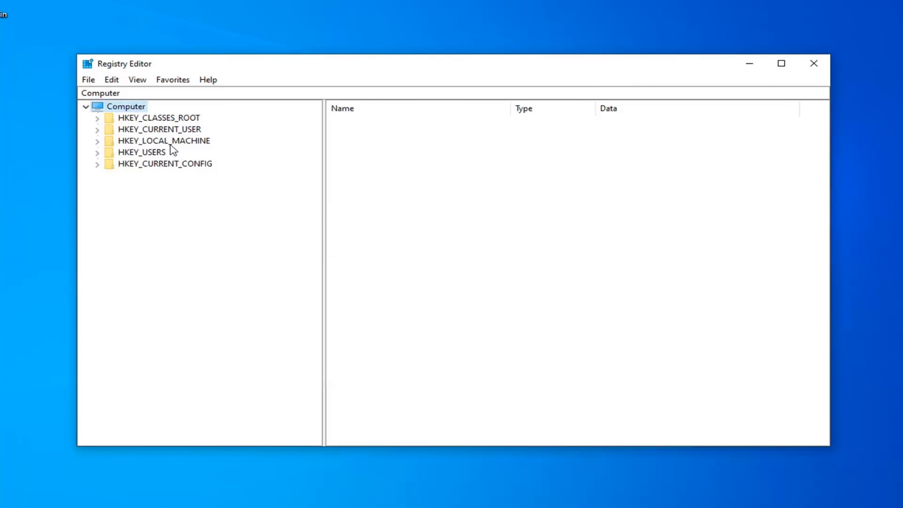
Expand the registry tree down to HKEY_CURRENT_USER\SOFTWARE\Classes
{"action": "left_click", "coordinate": [163, 131]}
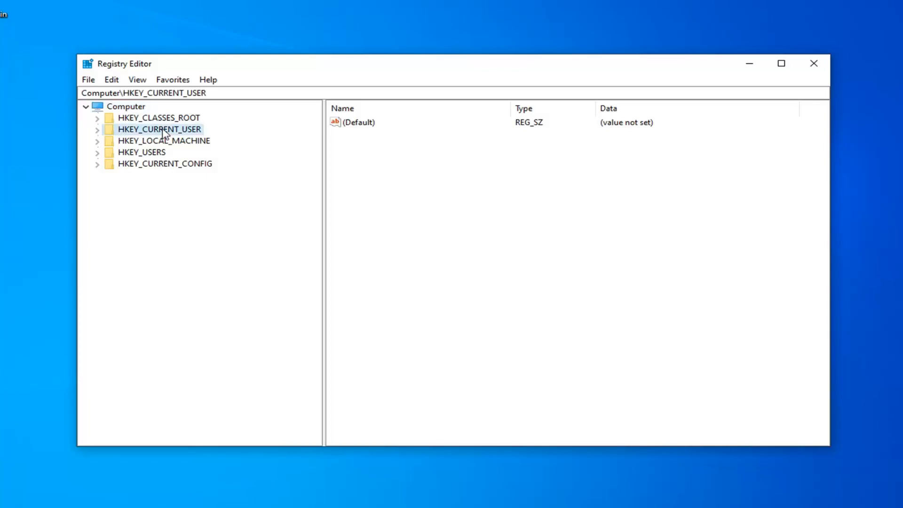
{"action": "double_click", "coordinate": [165, 130]}
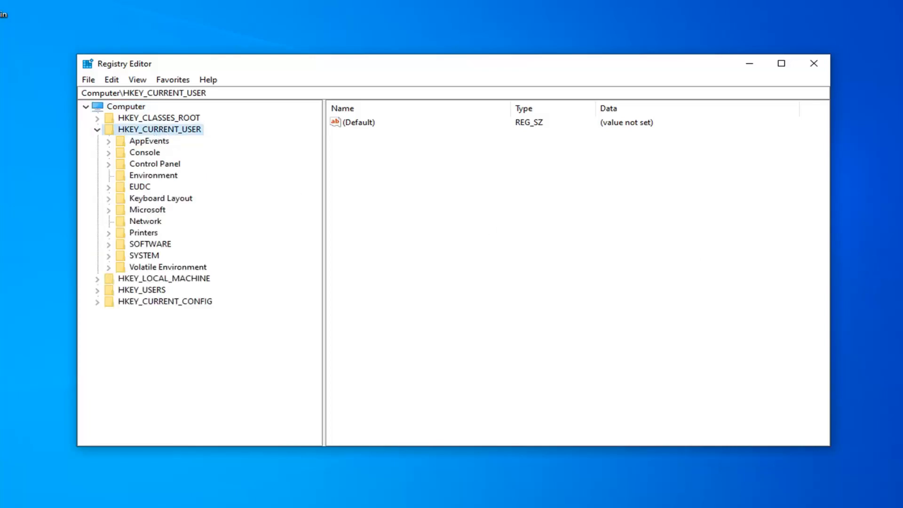
{"action": "double_click", "coordinate": [137, 245]}
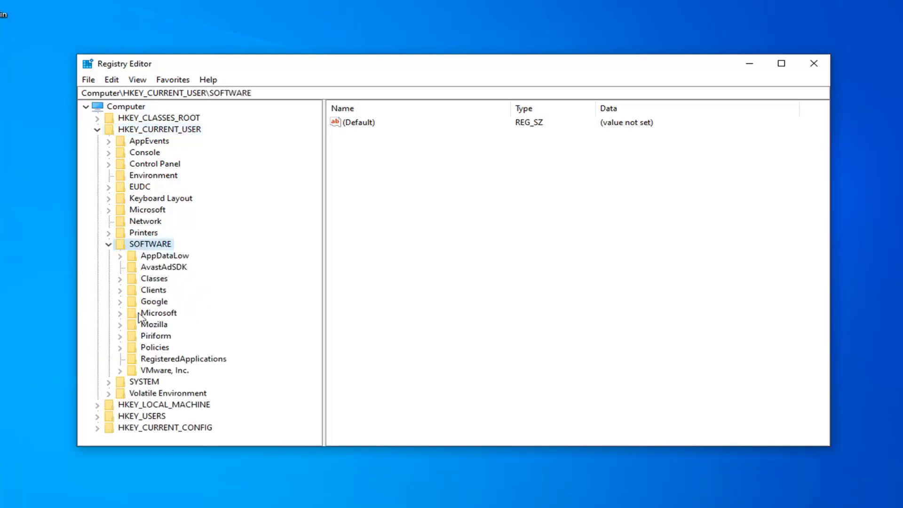
{"action": "left_click", "coordinate": [134, 281]}
{"action": "left_click", "coordinate": [121, 279]}
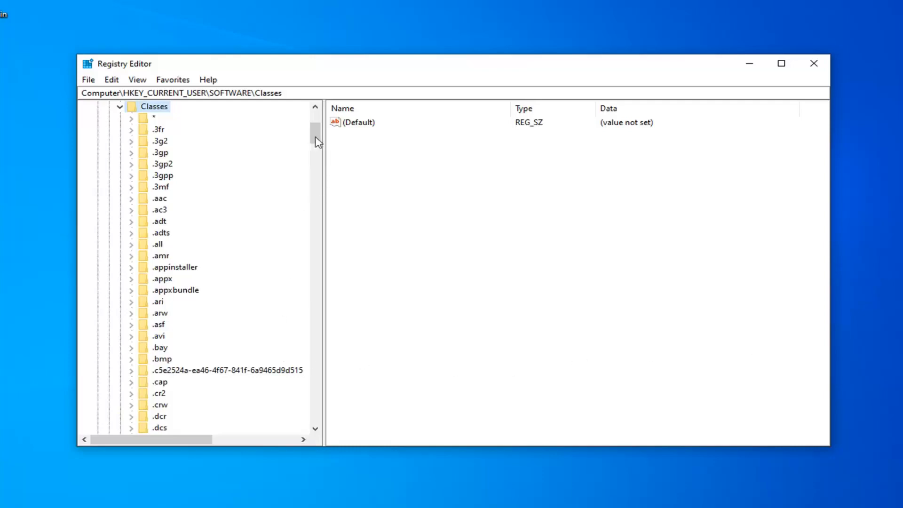
Locate the Local Settings key under Classes and expand it
{"action": "scroll", "coordinate": [254, 264], "scroll_direction": "down", "scroll_amount": 6}
{"action": "scroll", "coordinate": [253, 261], "scroll_direction": "down", "scroll_amount": 20}
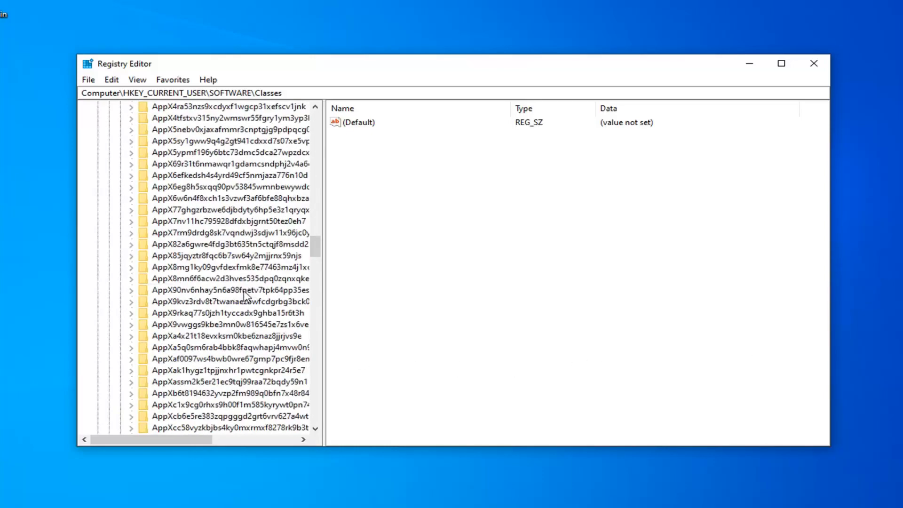
{"action": "scroll", "coordinate": [244, 297], "scroll_direction": "down", "scroll_amount": 20}
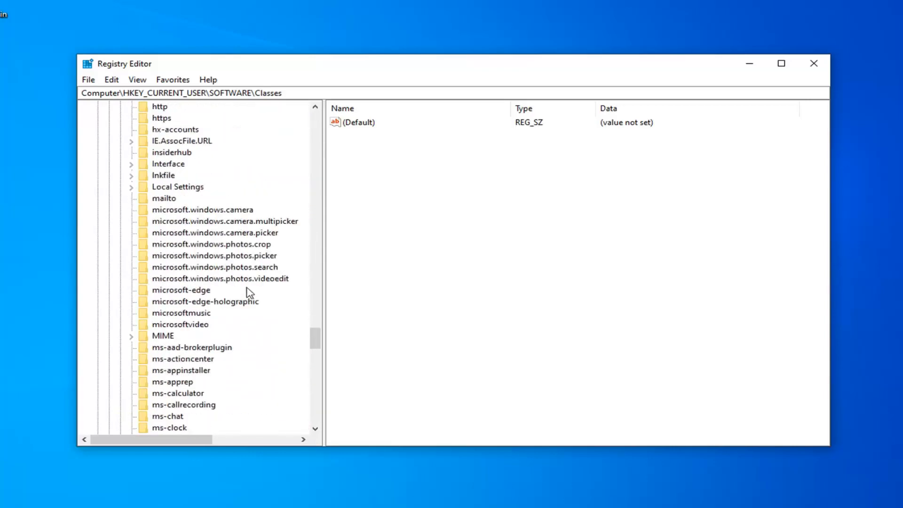
{"action": "left_click", "coordinate": [186, 188]}
{"action": "scroll", "coordinate": [202, 294], "scroll_direction": "up", "scroll_amount": 3}
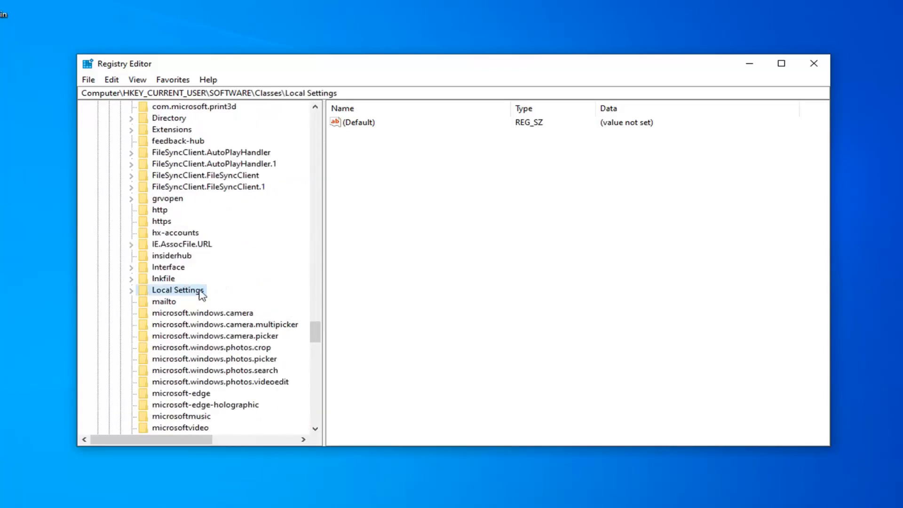
{"action": "left_click", "coordinate": [131, 292]}
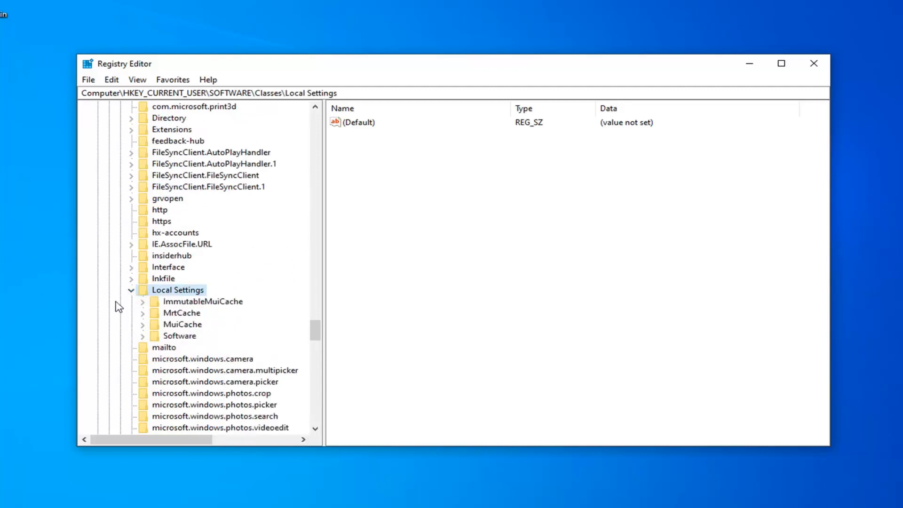
Expand Software\Microsoft\Windows\Shell under Local Settings and show the Shell key's subkeys
{"action": "left_click", "coordinate": [164, 336]}
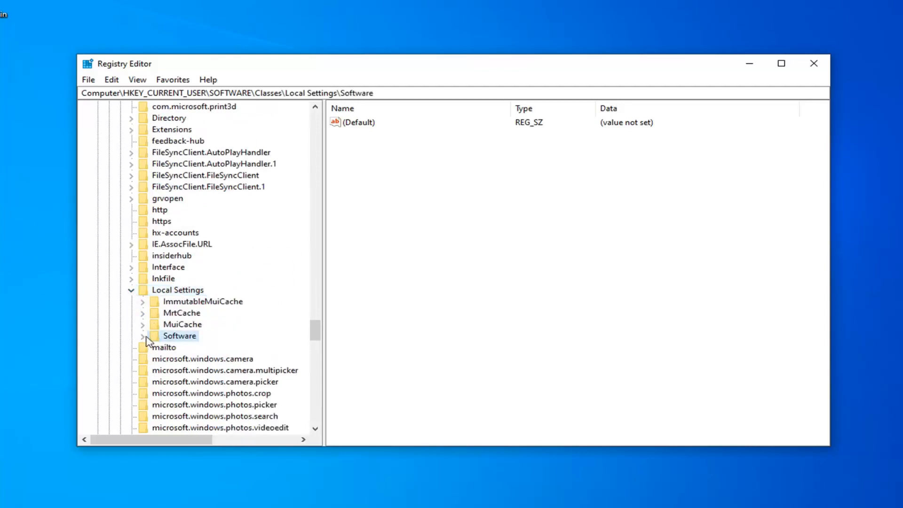
{"action": "left_click", "coordinate": [142, 336]}
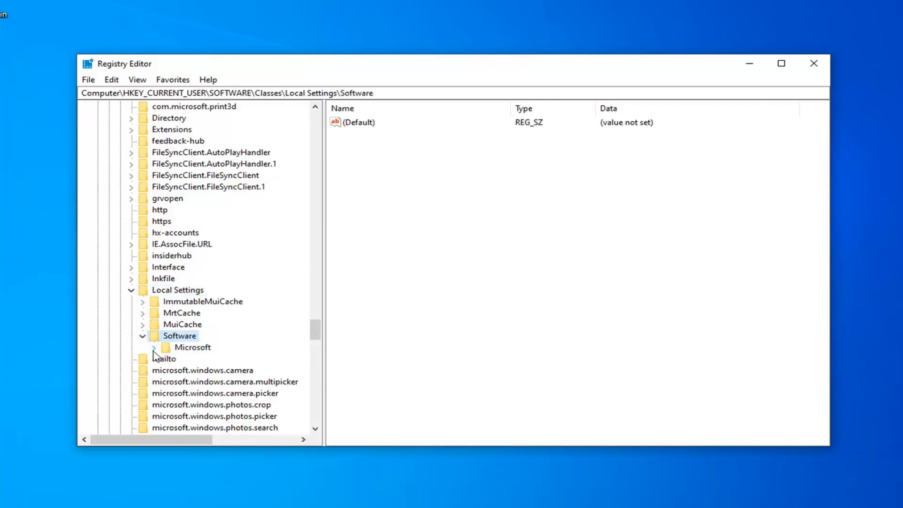
{"action": "left_click", "coordinate": [154, 348]}
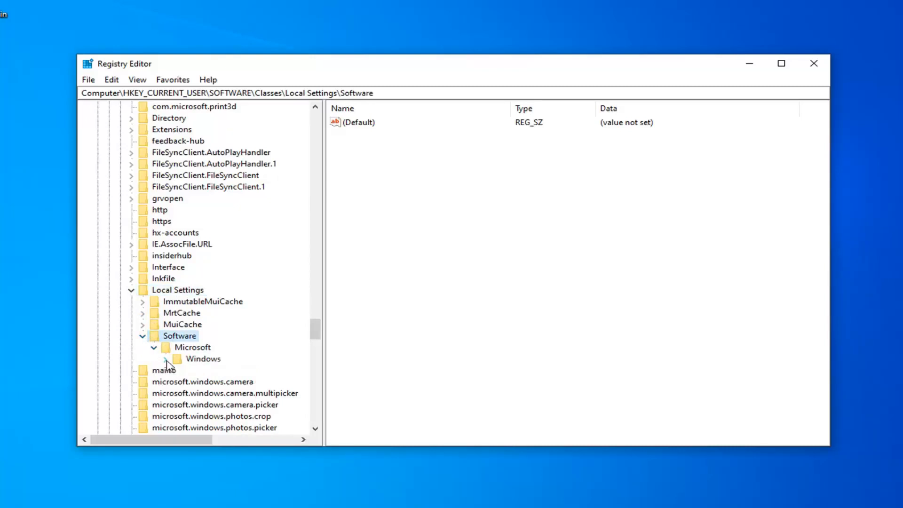
{"action": "left_click", "coordinate": [165, 360]}
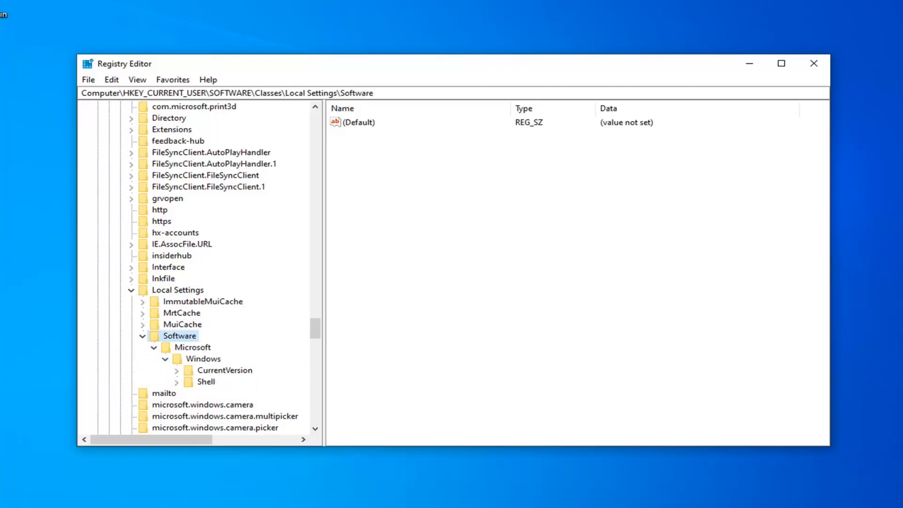
{"action": "left_click", "coordinate": [206, 381]}
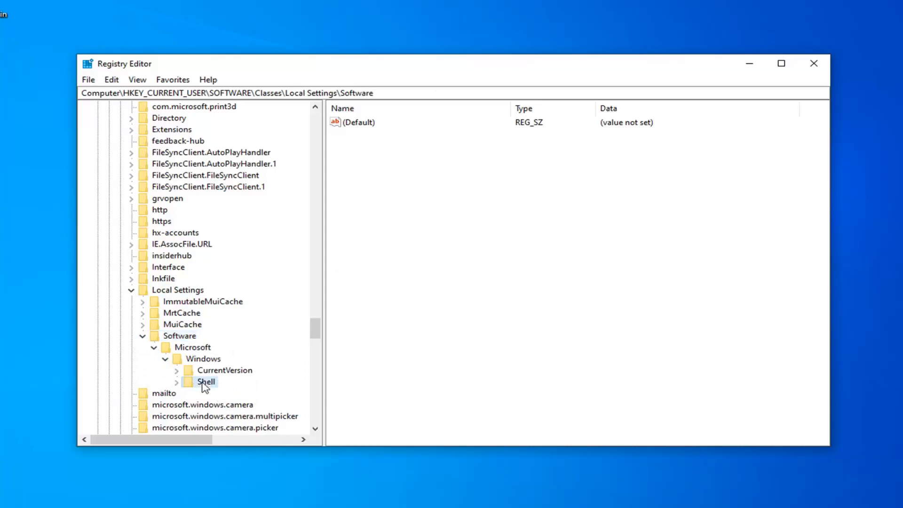
{"action": "left_click", "coordinate": [176, 382]}
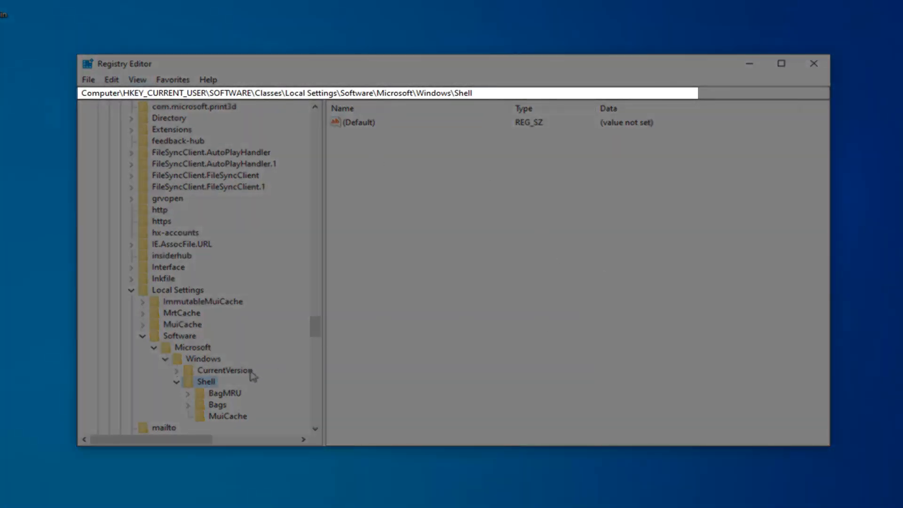
Delete the BagMRU key and all its subkeys from the Shell key
{"action": "left_click_drag", "start_coordinate": [316, 322], "coordinate": [318, 338]}
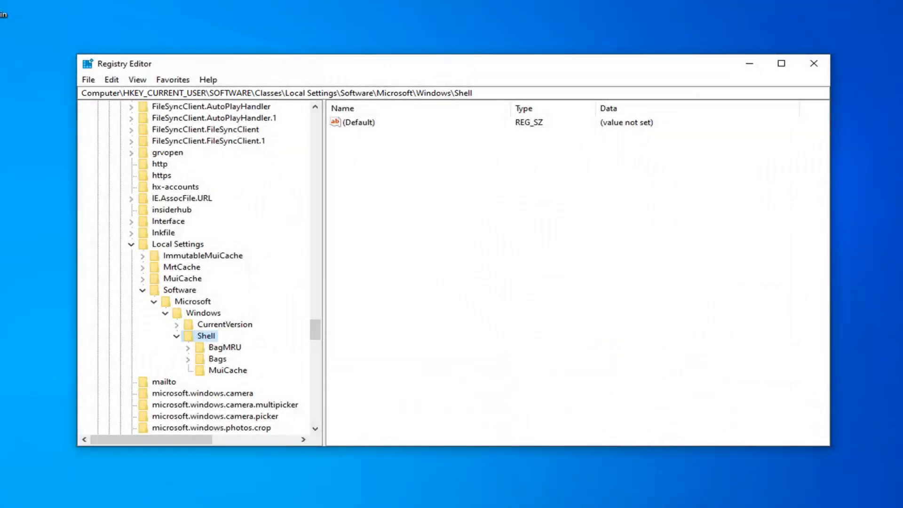
{"action": "left_click", "coordinate": [225, 348]}
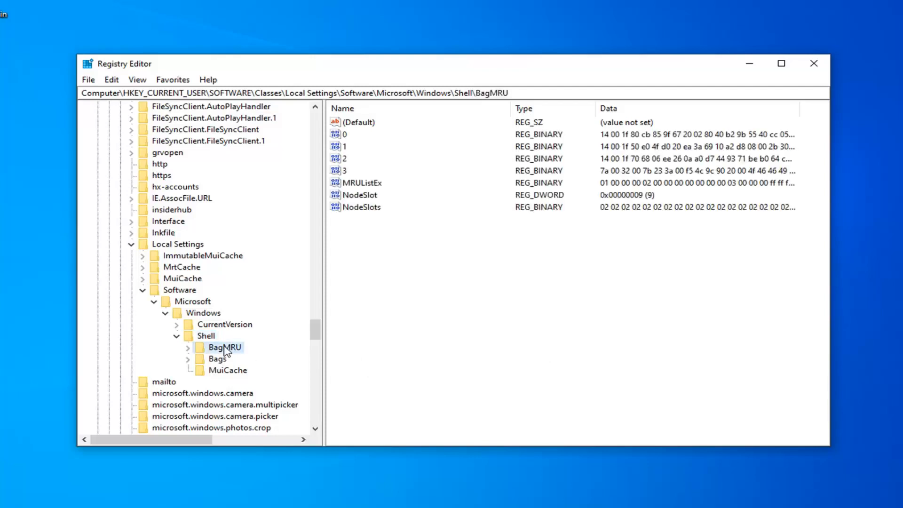
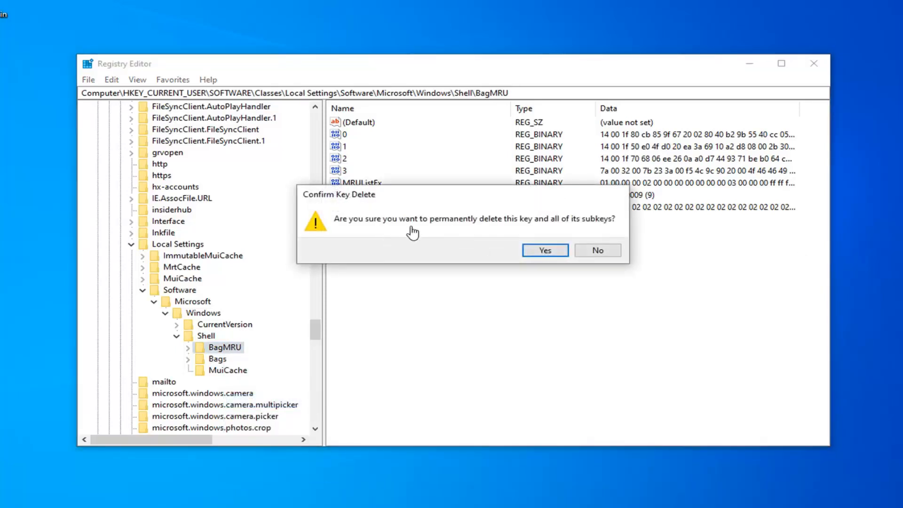
{"action": "left_click", "coordinate": [550, 253]}
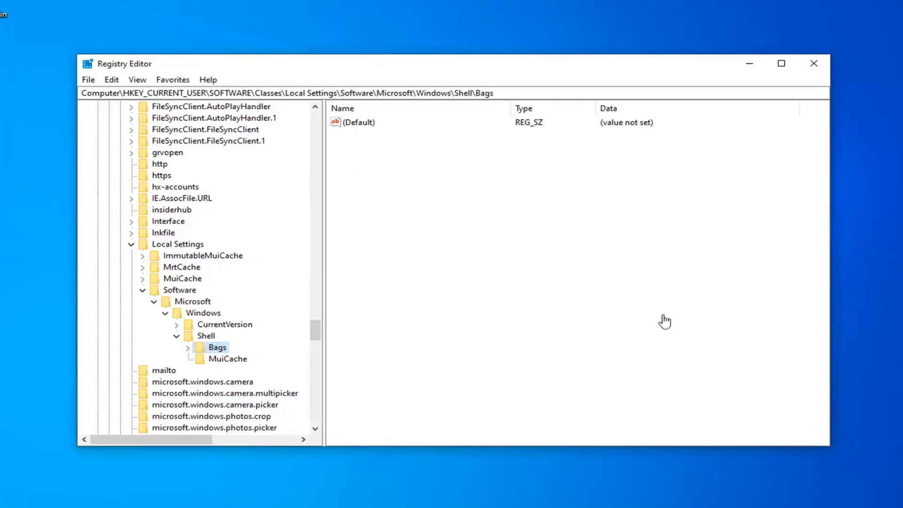
Delete the Bags key under Shell together with all of its subkeys
{"action": "right_click", "coordinate": [218, 350]}
{"action": "left_click", "coordinate": [256, 402]}
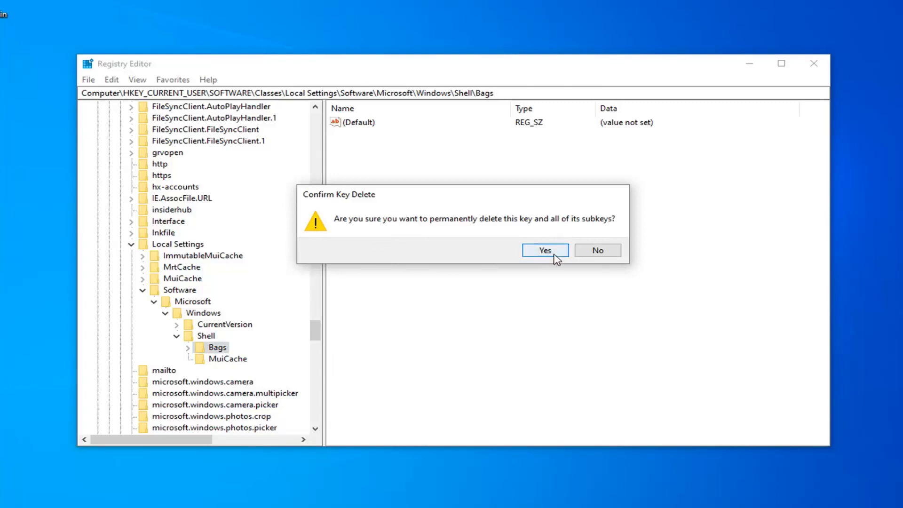
{"action": "left_click", "coordinate": [545, 250]}
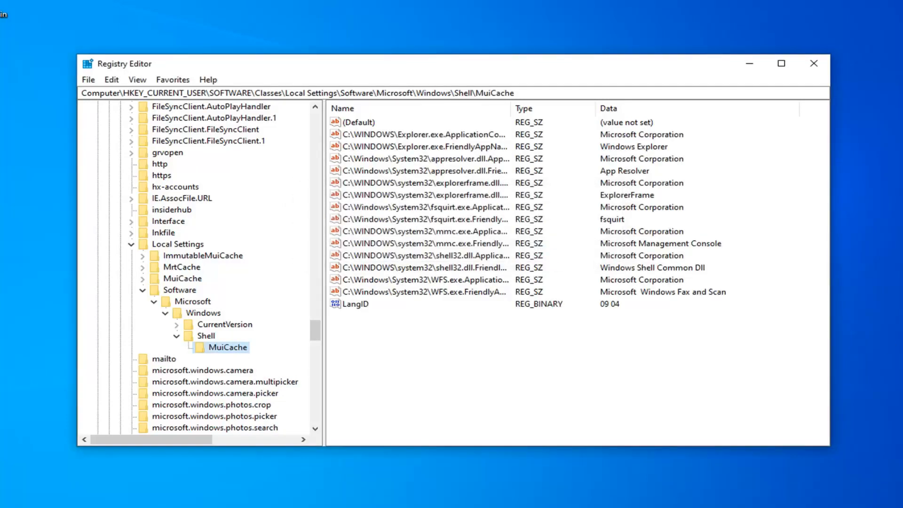
Collapse the registry branches from Shell back up through Windows, Microsoft and Software to Local Settings
{"action": "left_click", "coordinate": [176, 335]}
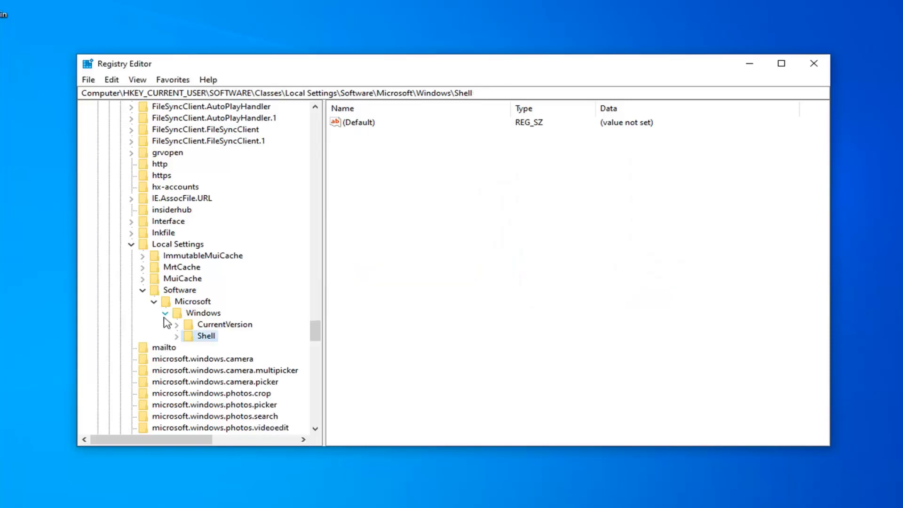
{"action": "left_click", "coordinate": [165, 313]}
{"action": "left_click", "coordinate": [154, 301]}
{"action": "left_click", "coordinate": [143, 291]}
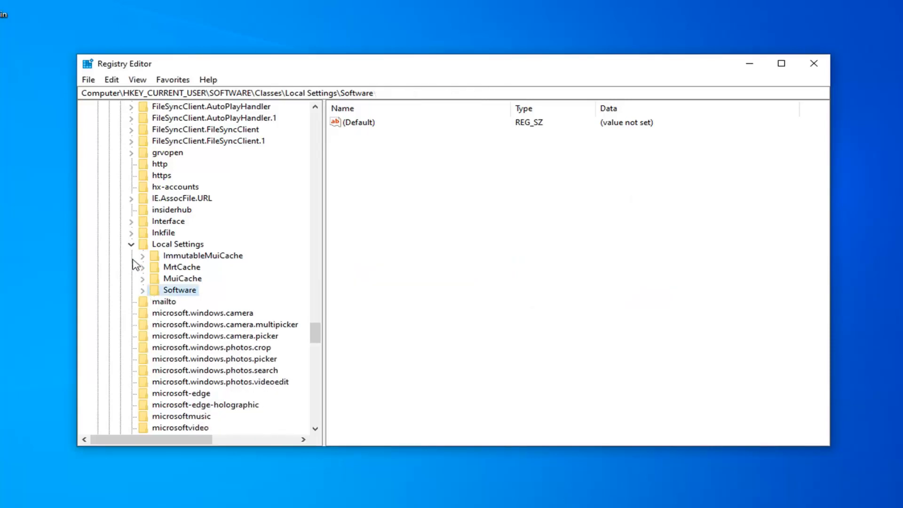
{"action": "left_click", "coordinate": [132, 245]}
Collapse the Classes, SOFTWARE and HKEY_CURRENT_USER branches and close the Registry Editor
{"action": "scroll", "coordinate": [135, 262], "scroll_direction": "up", "scroll_amount": 12}
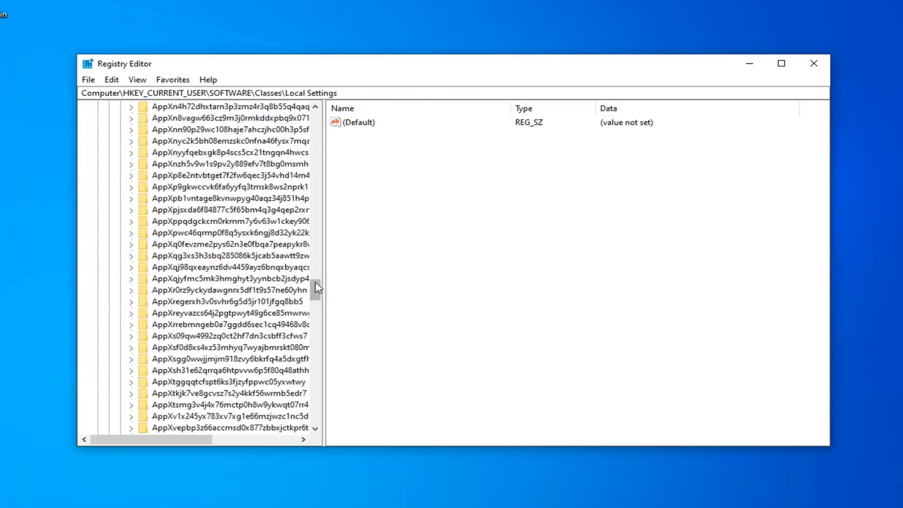
{"action": "left_click_drag", "start_coordinate": [315, 288], "coordinate": [316, 151]}
{"action": "scroll", "coordinate": [223, 232], "scroll_direction": "up", "scroll_amount": 15}
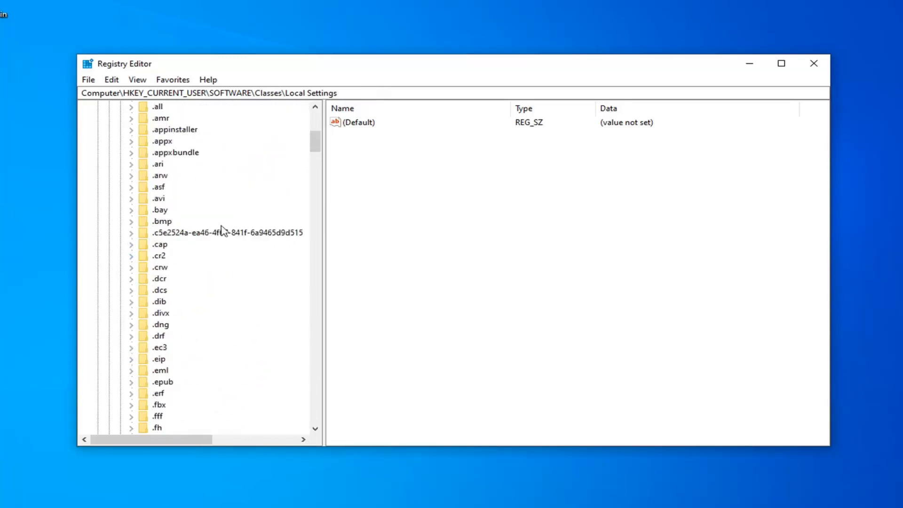
{"action": "left_click", "coordinate": [120, 278]}
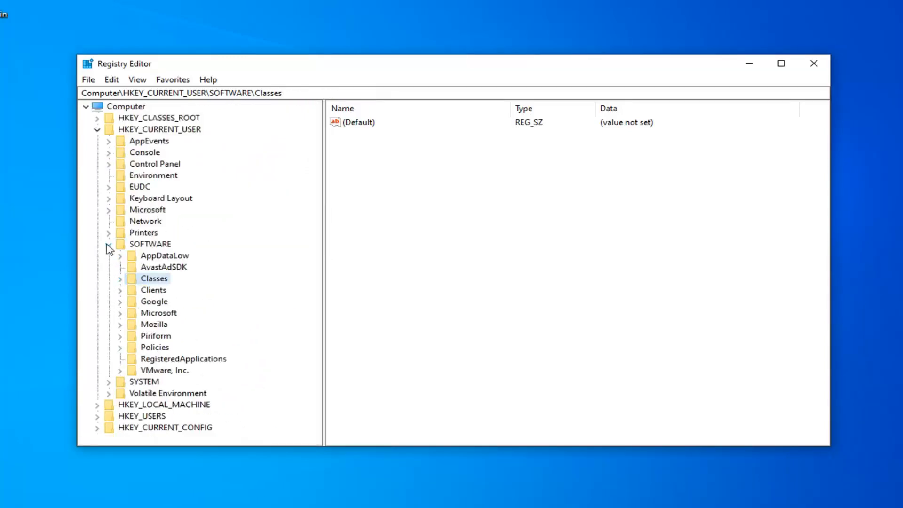
{"action": "left_click", "coordinate": [109, 244]}
{"action": "left_click", "coordinate": [97, 129]}
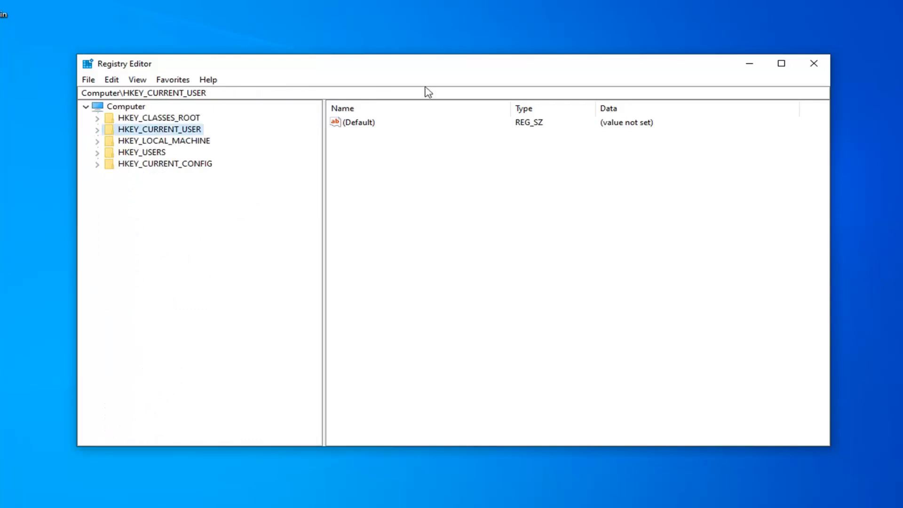
{"action": "left_click", "coordinate": [802, 64]}
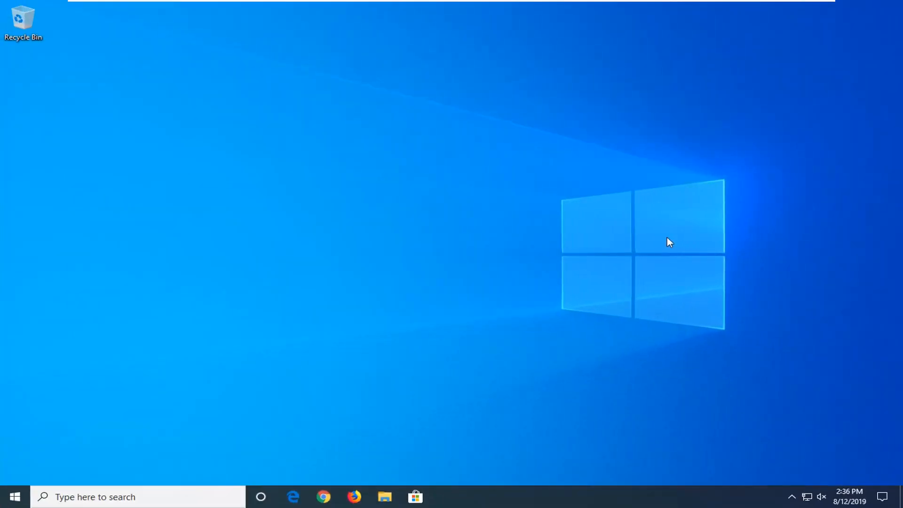